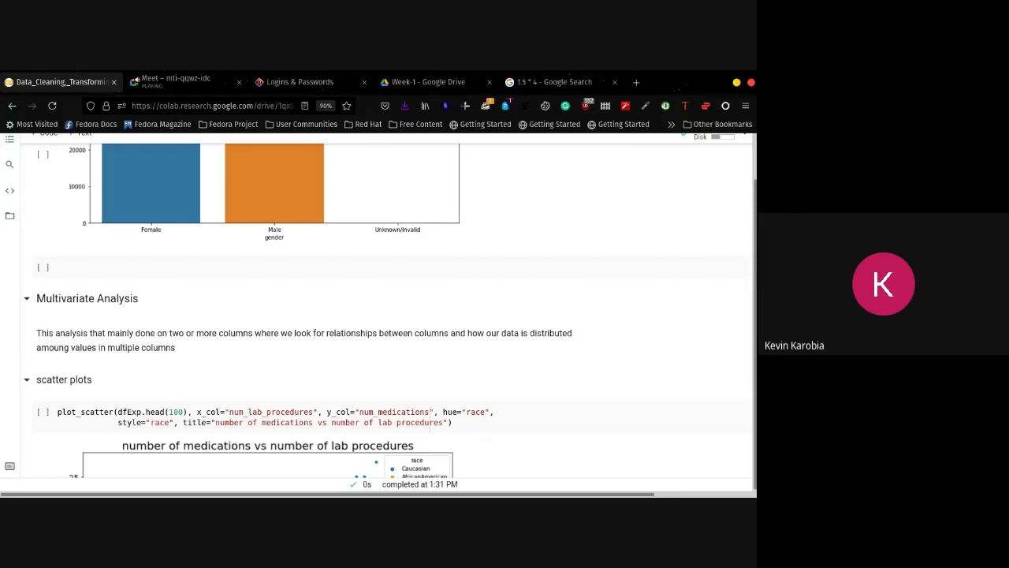
scroll(315, 316, down, 5)
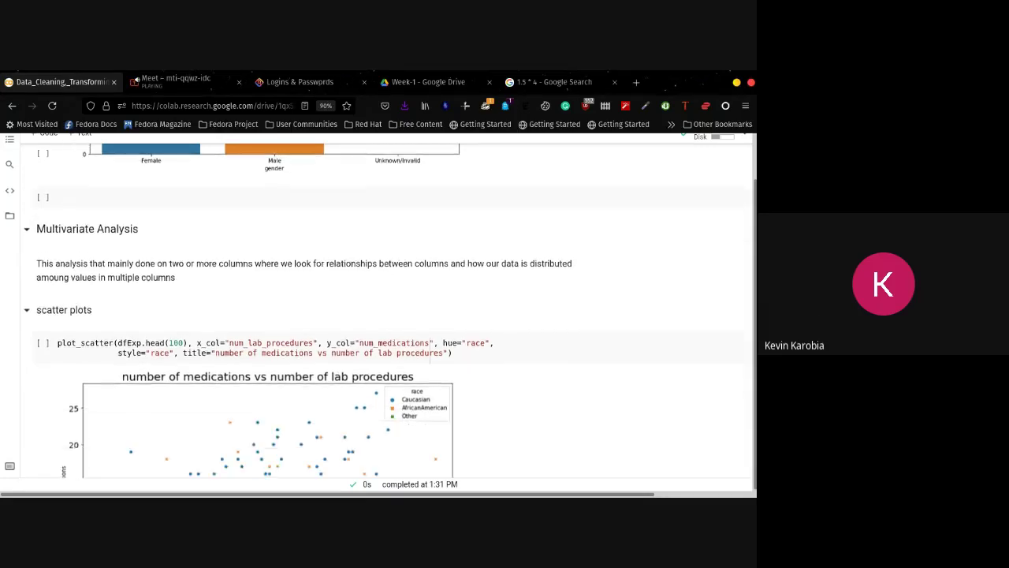
scroll(315, 315, up, 3)
scroll(316, 315, up, 1)
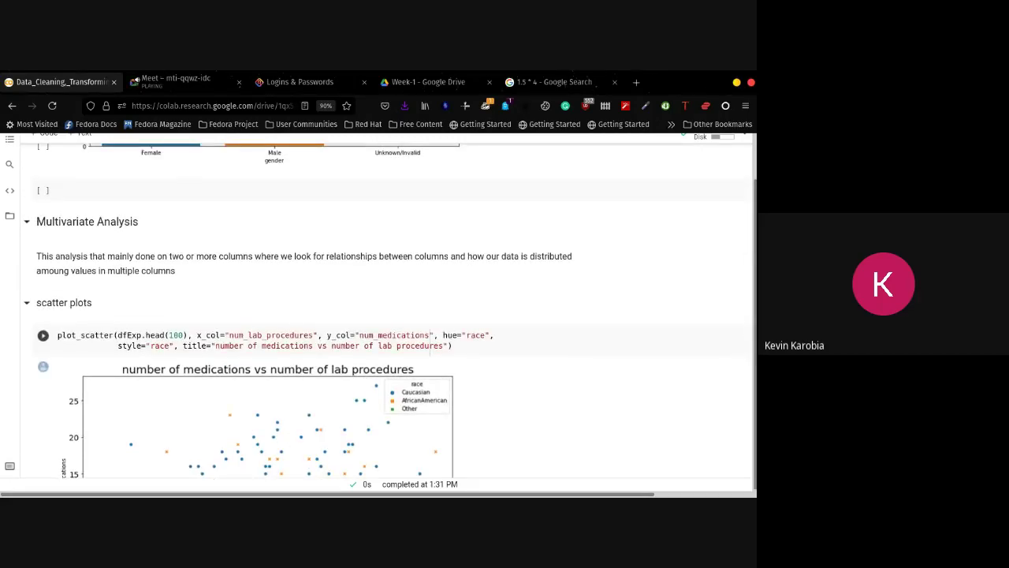
scroll(315, 315, down, 15)
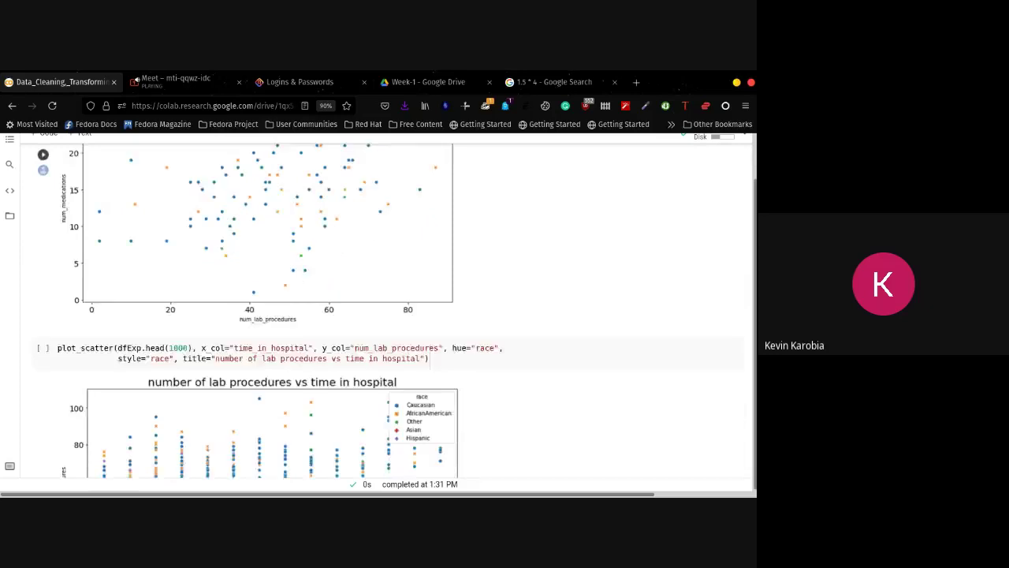
scroll(315, 315, down, 2)
scroll(315, 316, up, 9)
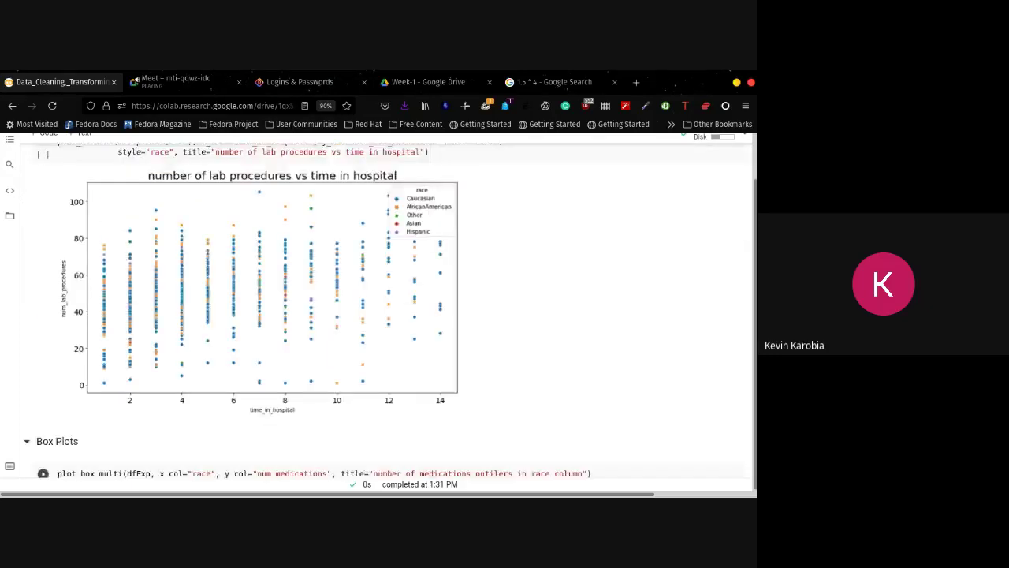
scroll(315, 316, up, 4)
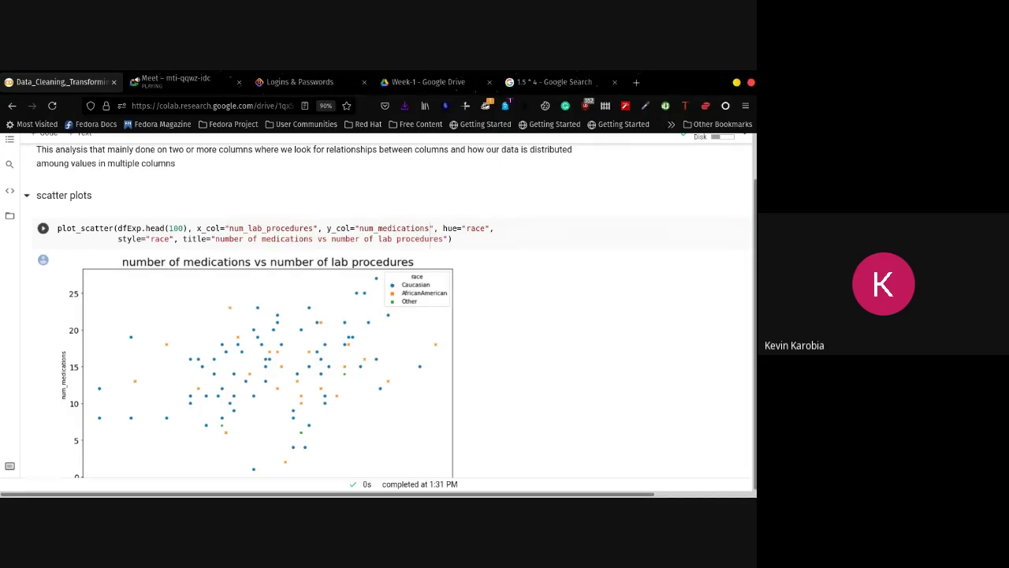
scroll(379, 316, down, 1)
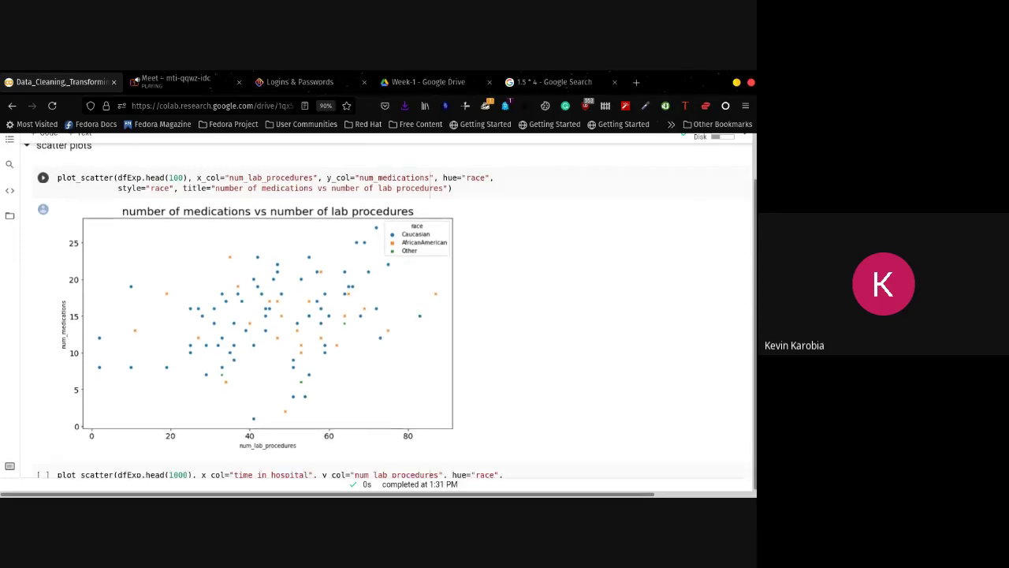
scroll(379, 315, up, 1)
scroll(378, 315, down, 1)
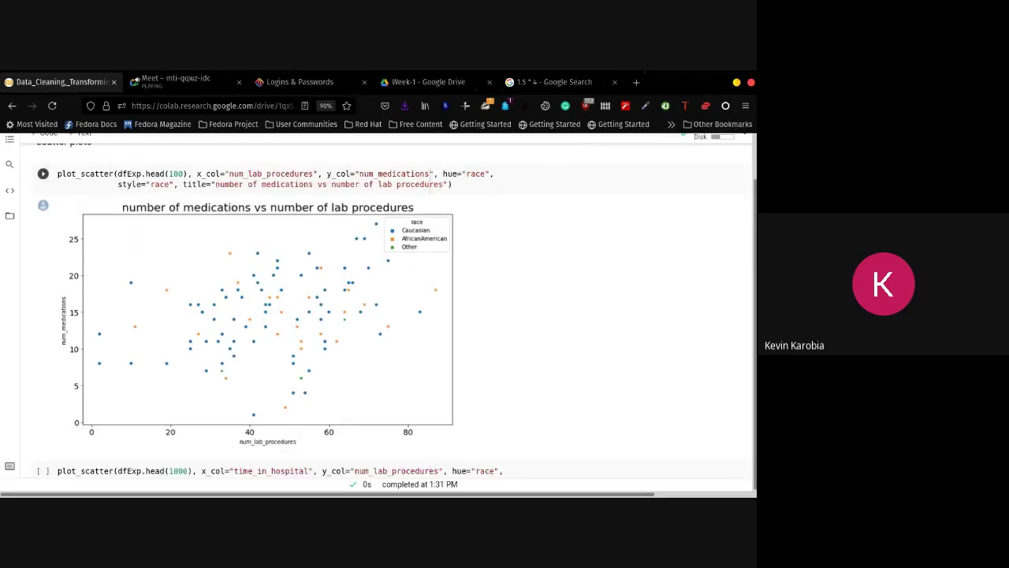
scroll(379, 315, up, 1)
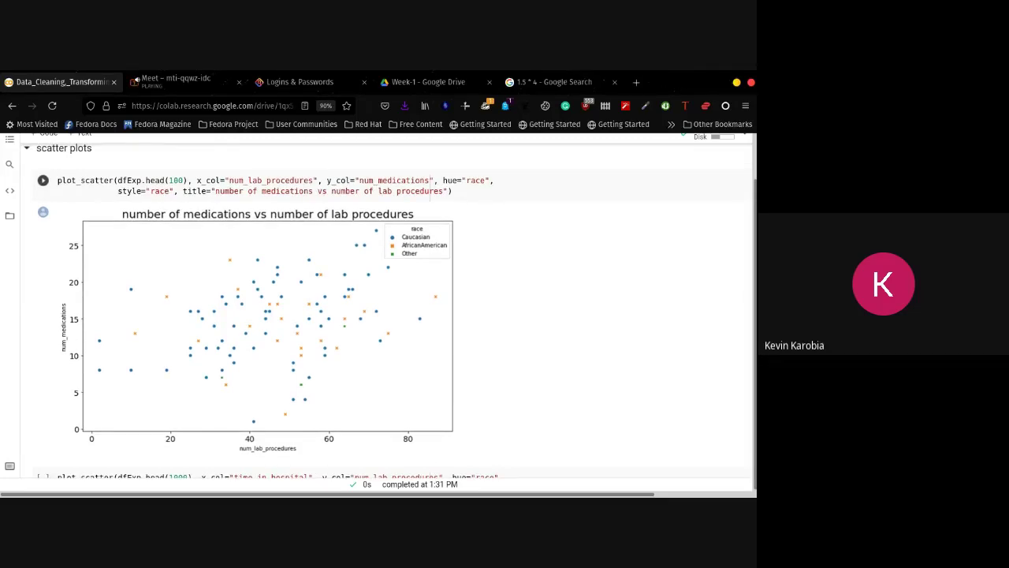
scroll(379, 315, down, 1)
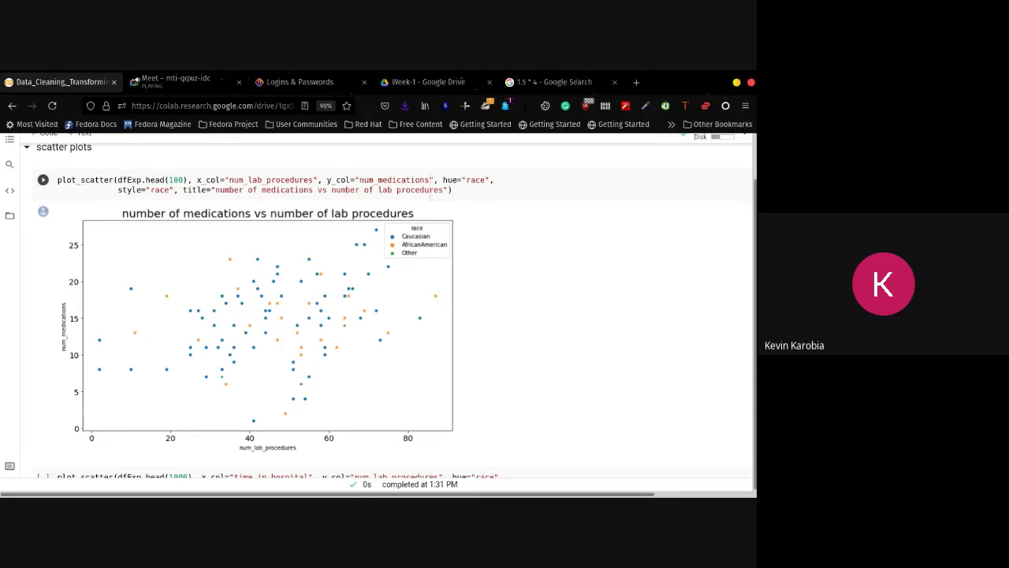
Change head(100) to head(1000) and re-run the medications vs lab procedures scatter plot.
click(176, 180)
double_click(176, 180)
key(Right)
text(0)
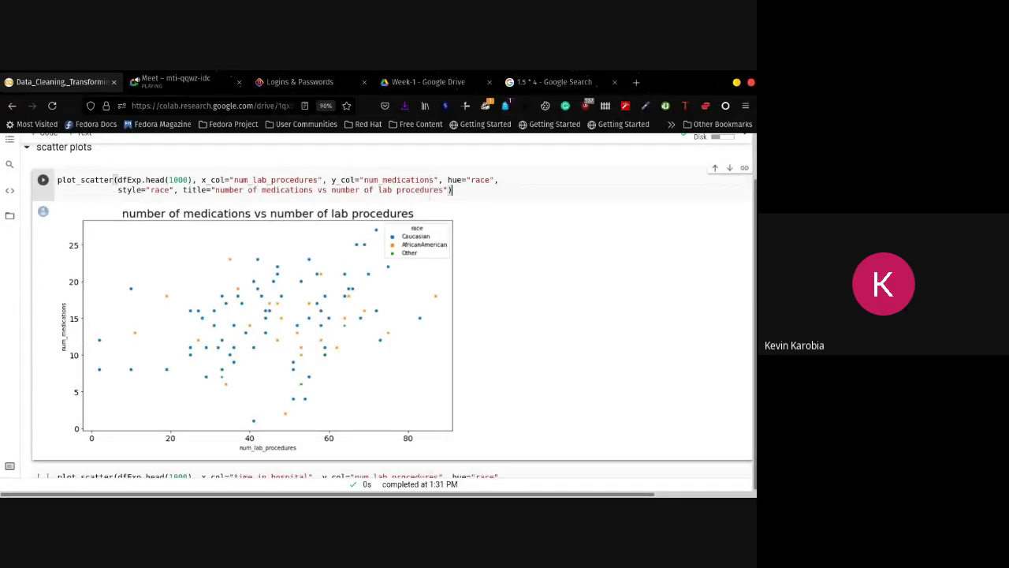
key(shift+Return)
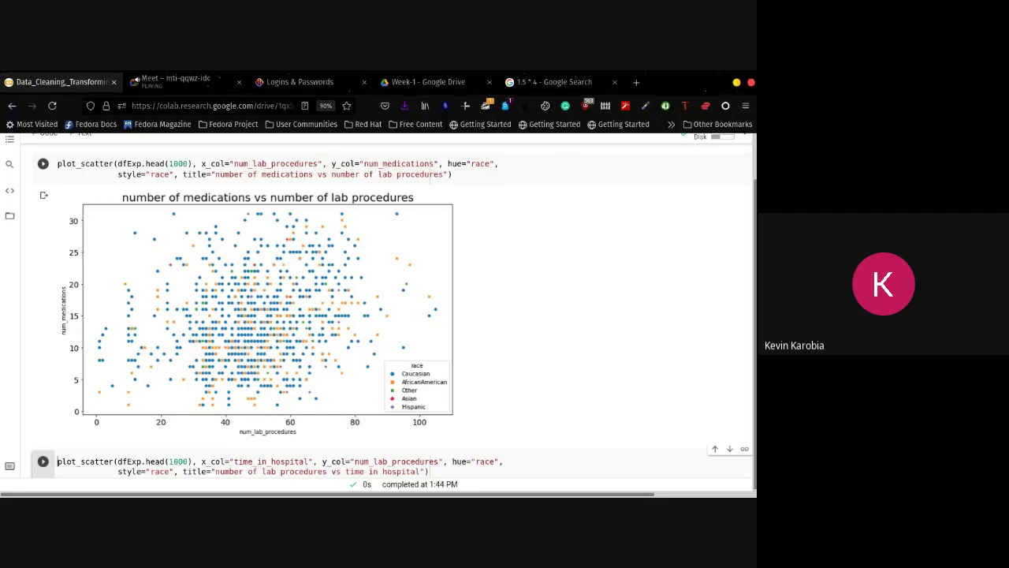
Scroll down to the Box Plots section, read the Meet call's messages, and return to Colab.
scroll(379, 316, down, 5)
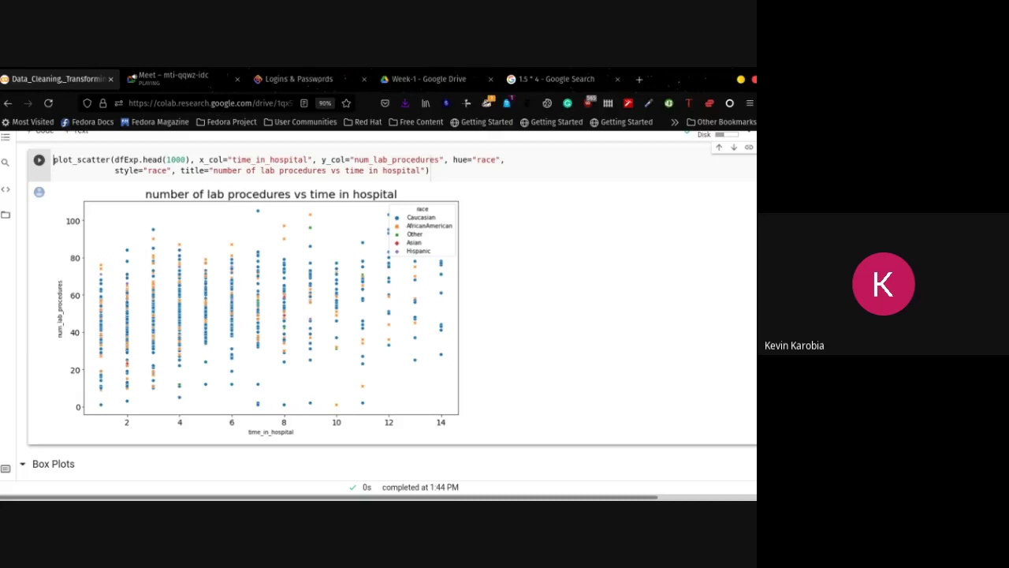
scroll(430, 274, down, 5)
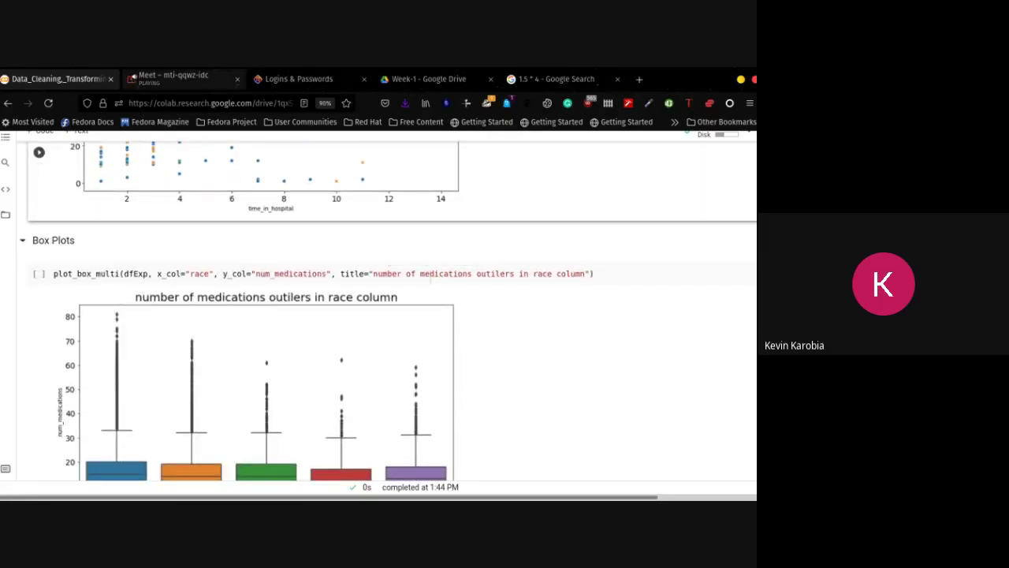
click(171, 78)
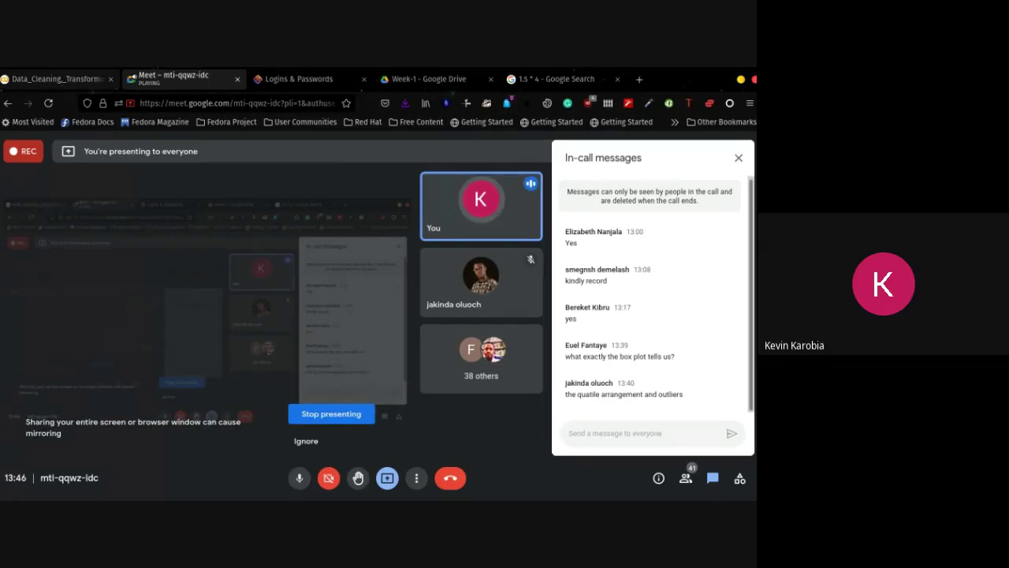
key(ctrl+Page_Up)
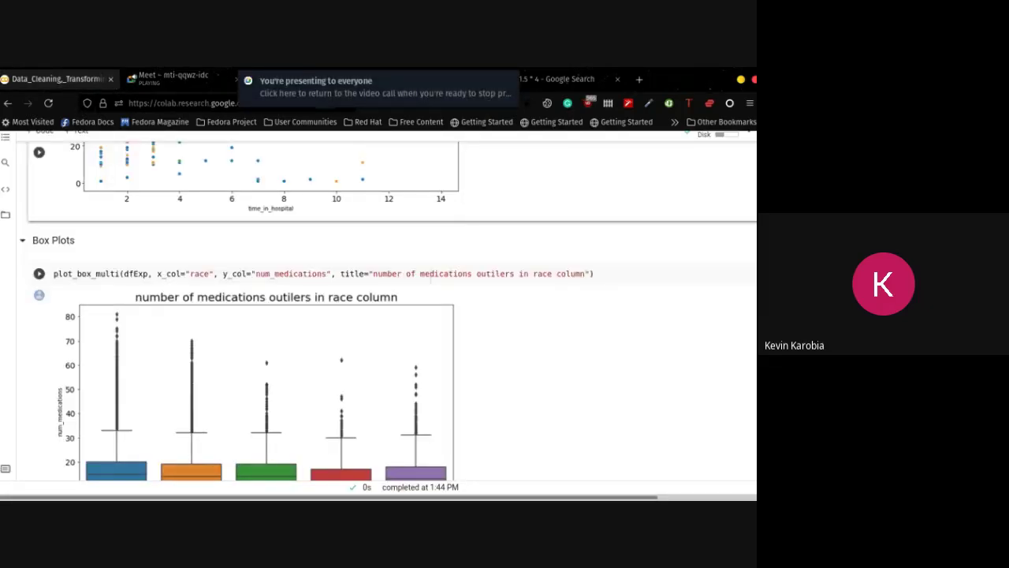
Review the lab procedures vs time in hospital scatter cell and the race box plots above it.
scroll(386, 316, up, 3)
click(53, 191)
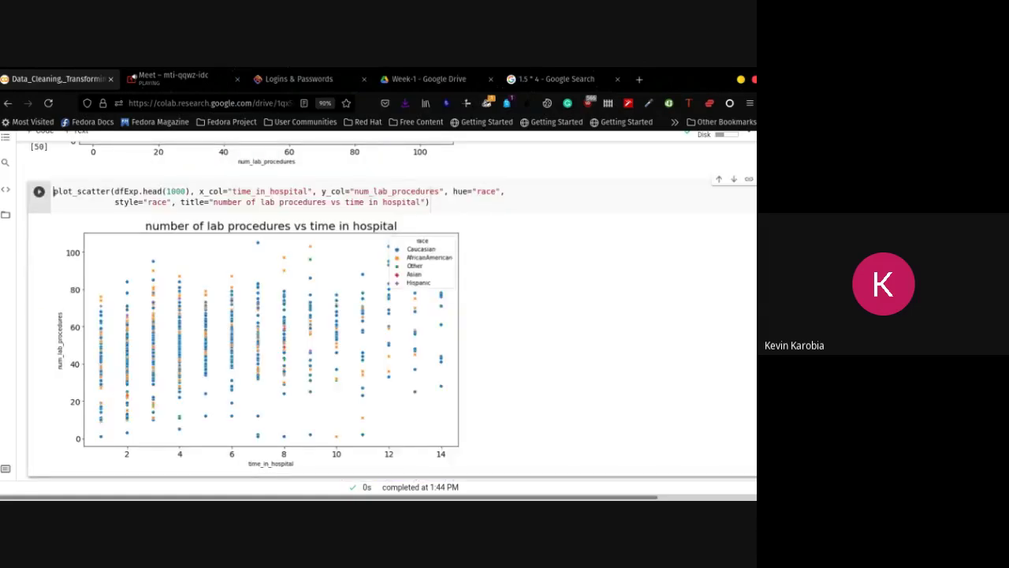
scroll(387, 315, up, 6)
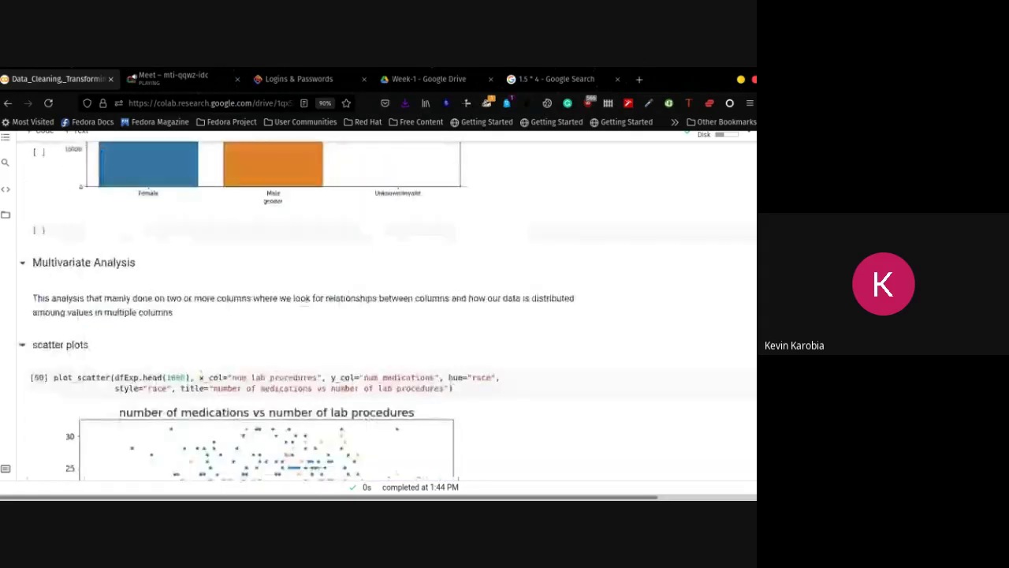
scroll(386, 315, up, 5)
scroll(387, 315, up, 5)
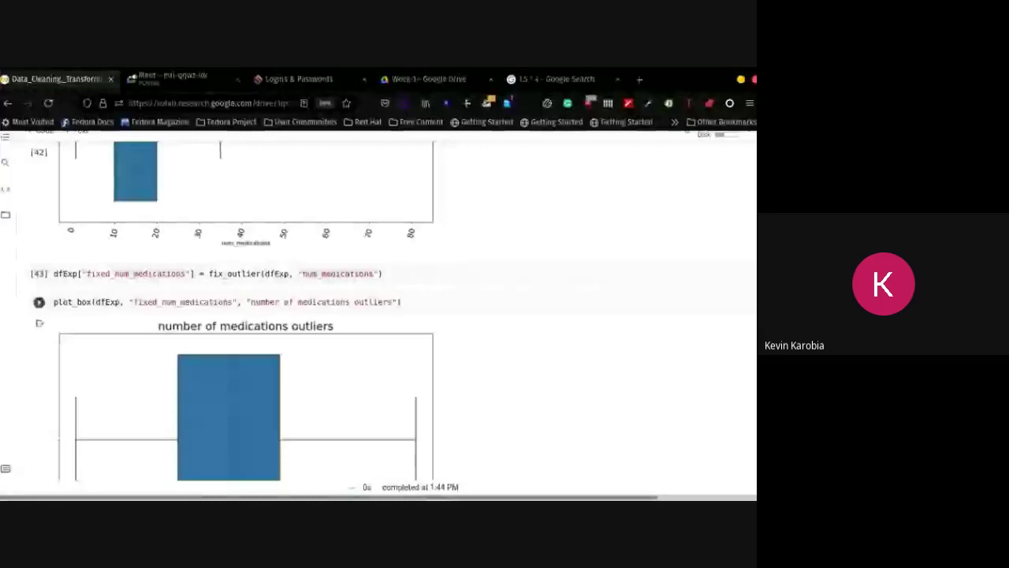
scroll(387, 315, down, 15)
scroll(378, 315, down, 2)
scroll(378, 316, up, 3)
scroll(379, 316, down, 2)
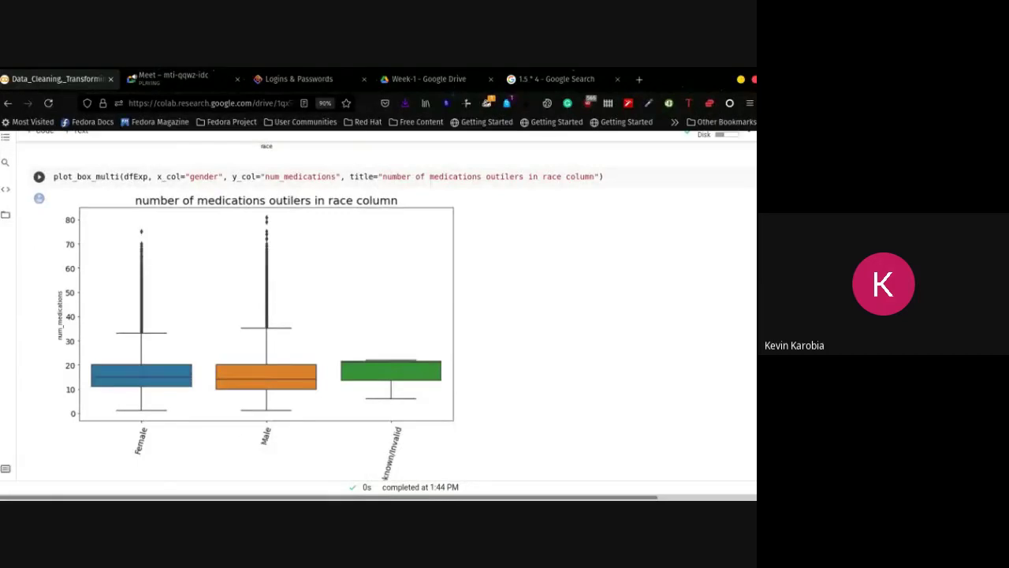
Inspect the gender column used as x_col in the gender box-plot code, then reach the pair plots heading.
click(277, 178)
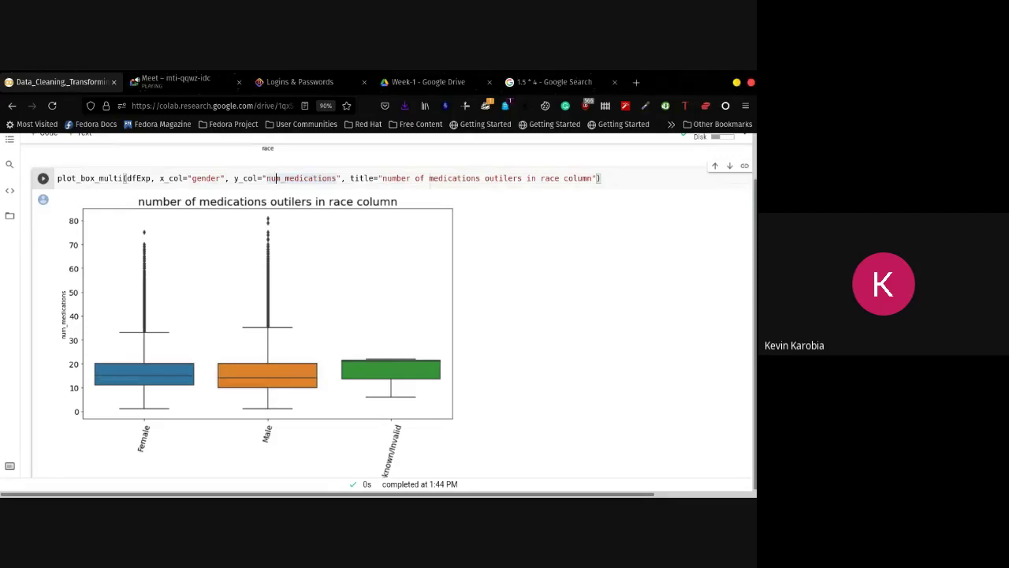
double_click(219, 178)
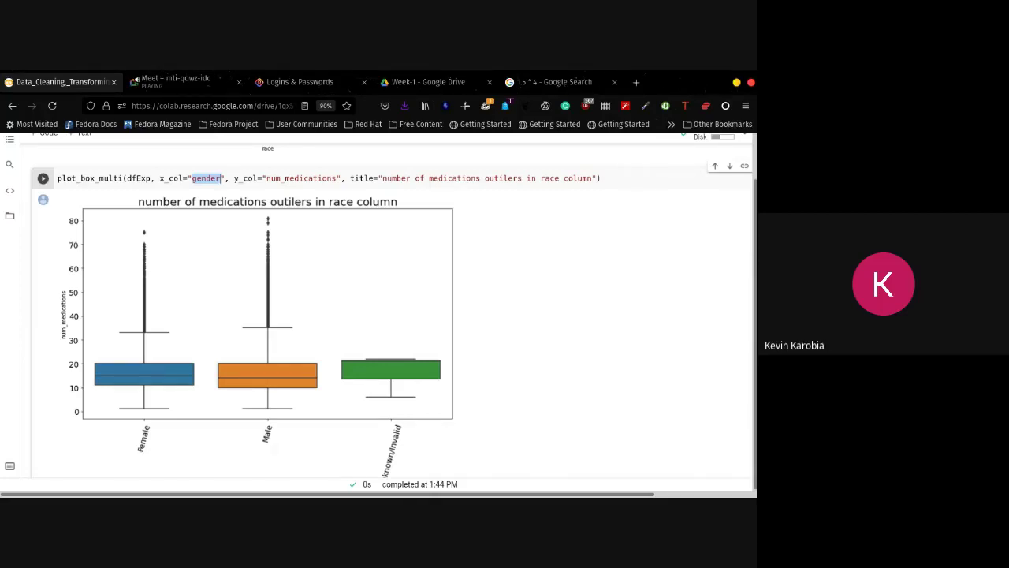
scroll(392, 309, down, 2)
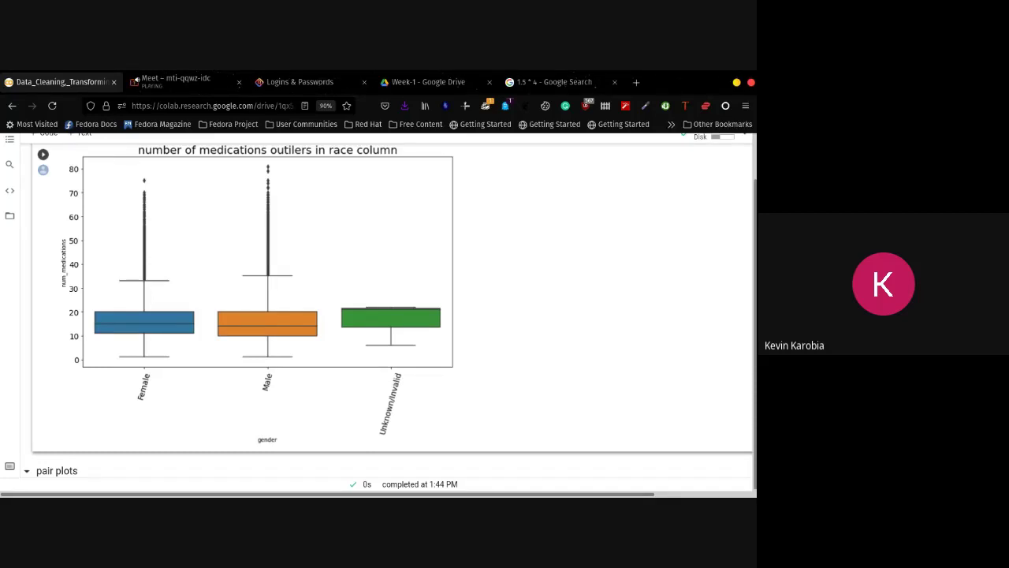
scroll(431, 443, down, 3)
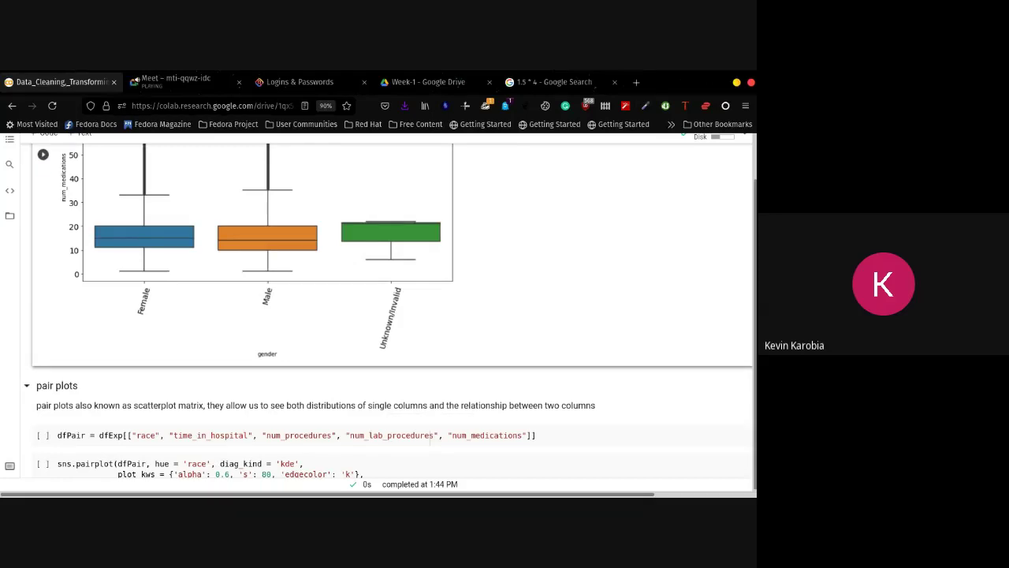
scroll(394, 316, up, 10)
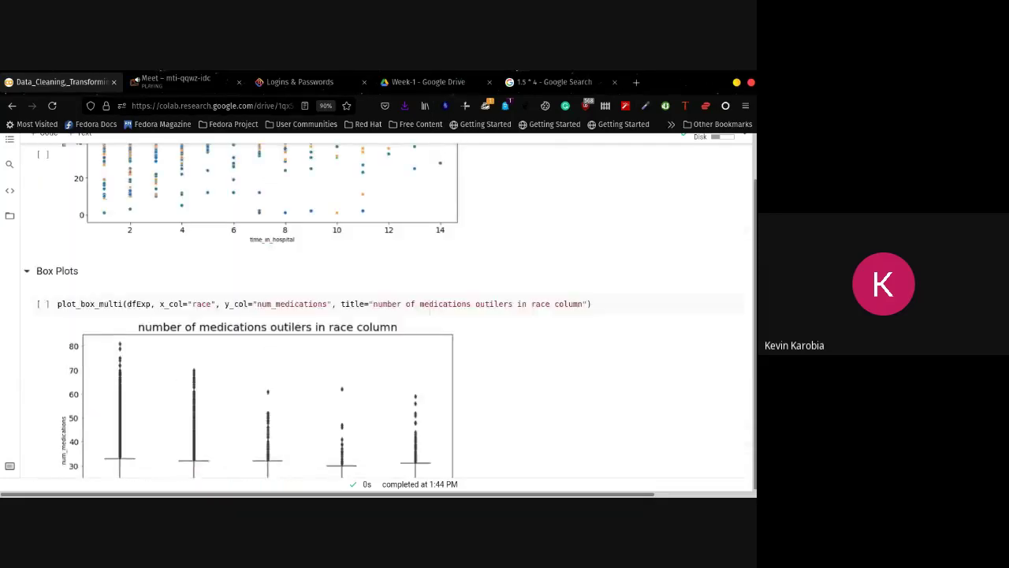
scroll(379, 316, up, 5)
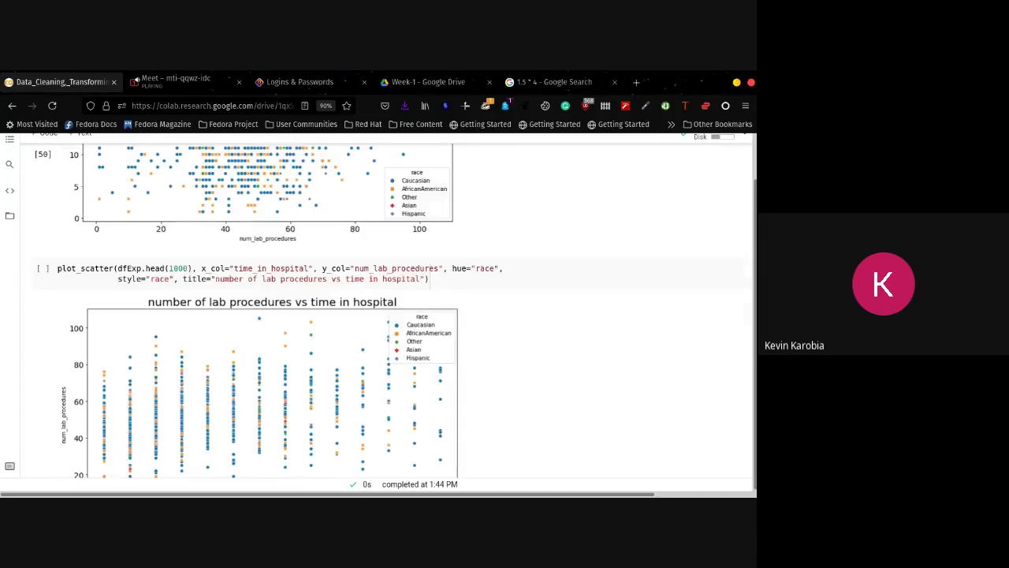
scroll(378, 315, up, 5)
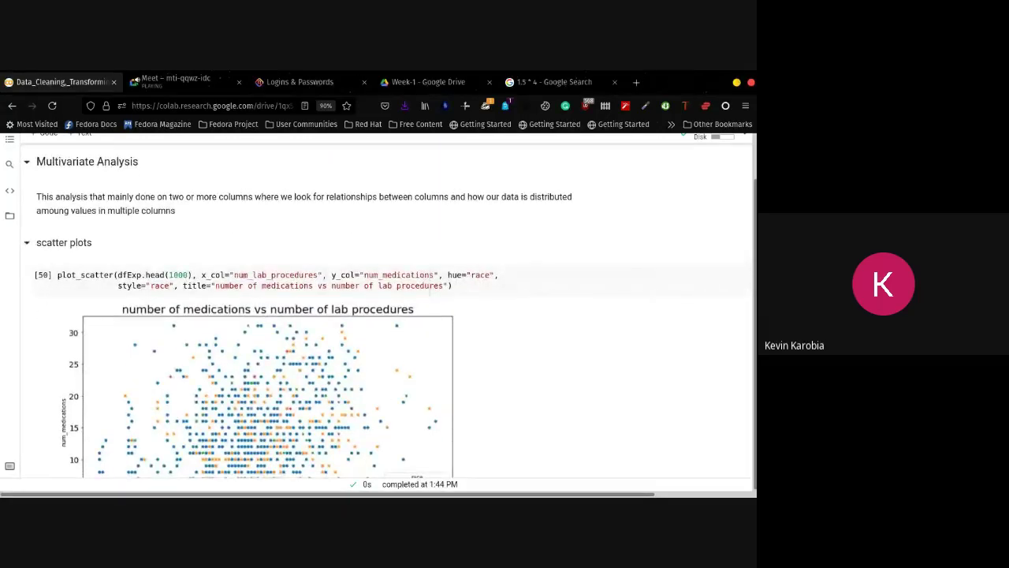
scroll(431, 376, down, 15)
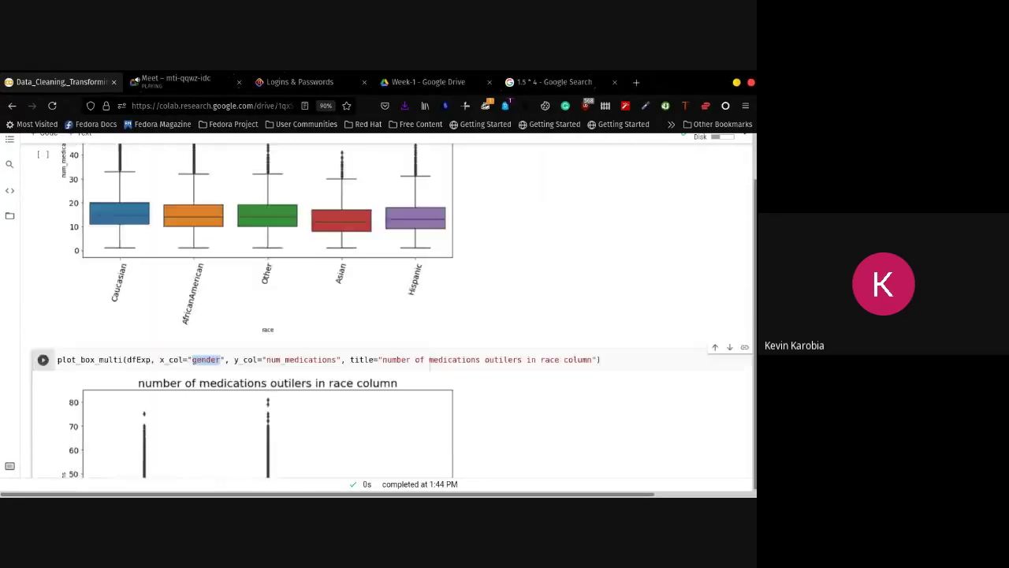
scroll(433, 373, down, 1)
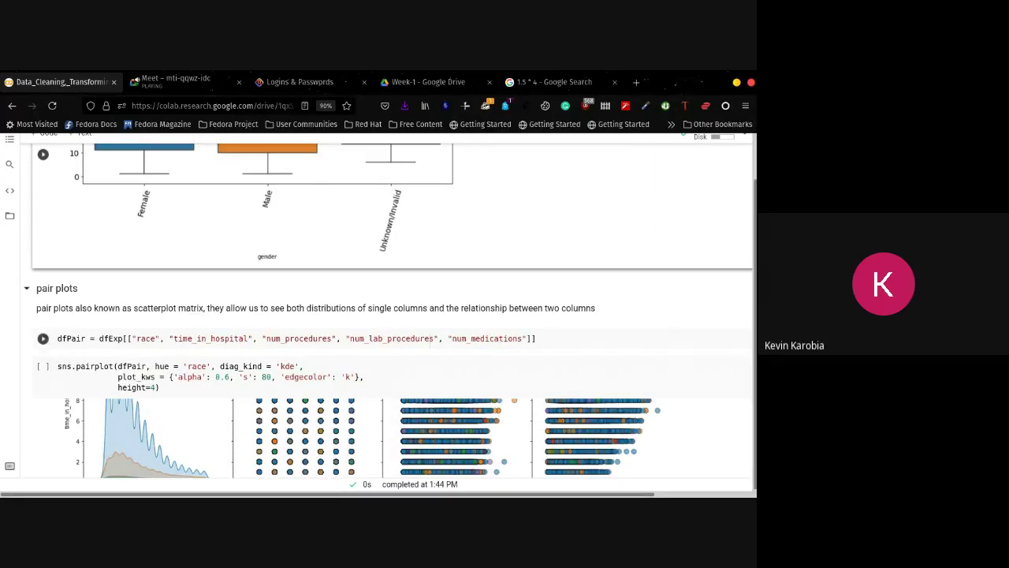
Examine the dfPair variable and its list of selected numeric columns.
click(124, 338)
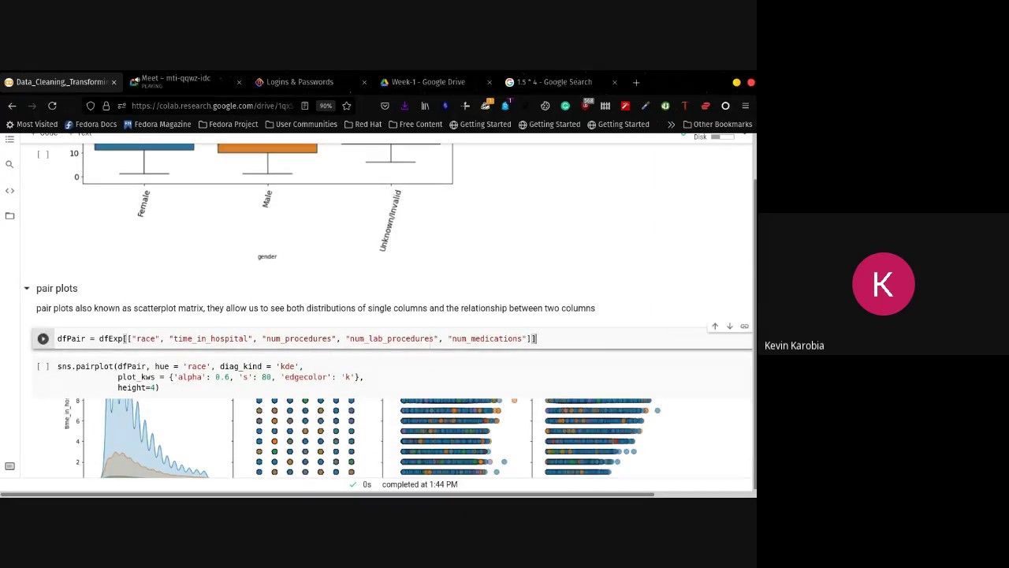
double_click(71, 338)
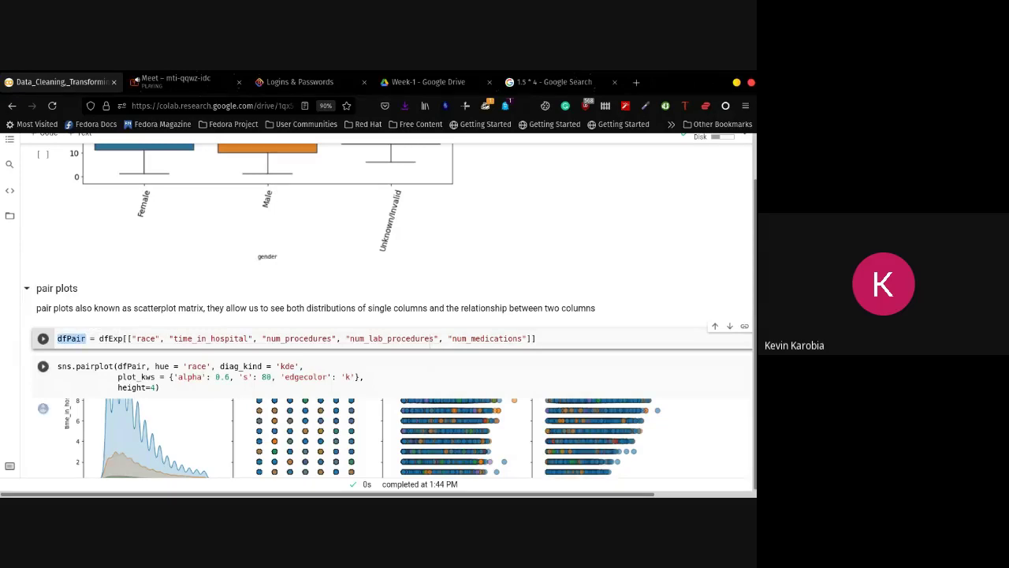
click(130, 338)
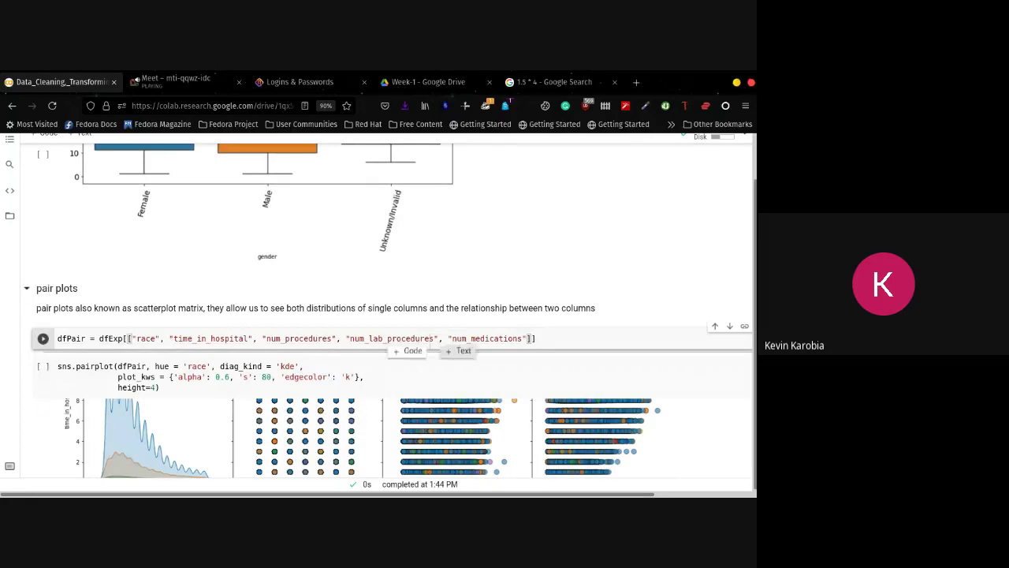
Bring the num_lab_procedures and num_medications rows of the race-coloured pair plot into view.
scroll(395, 316, down, 5)
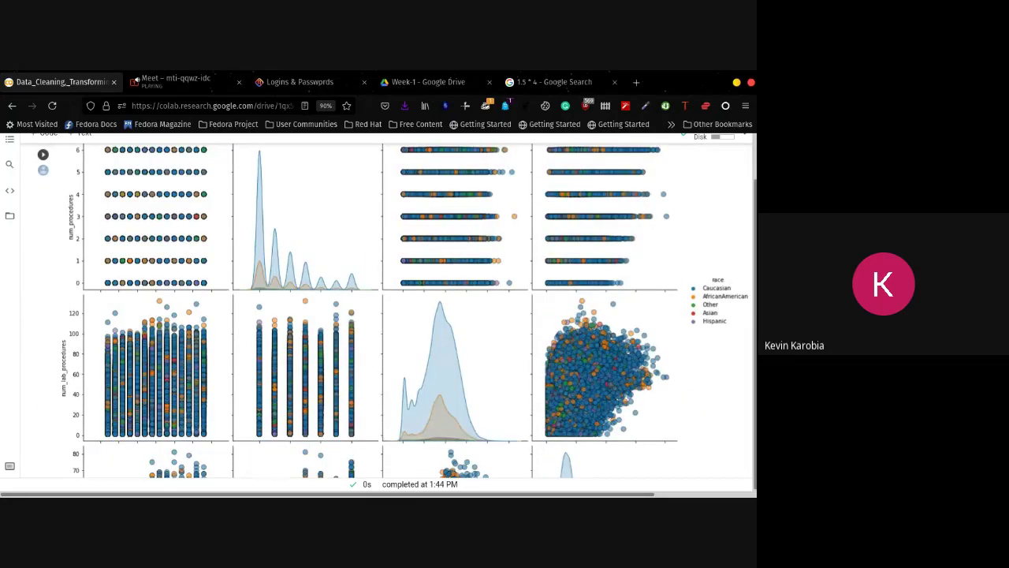
scroll(131, 348, up, 10)
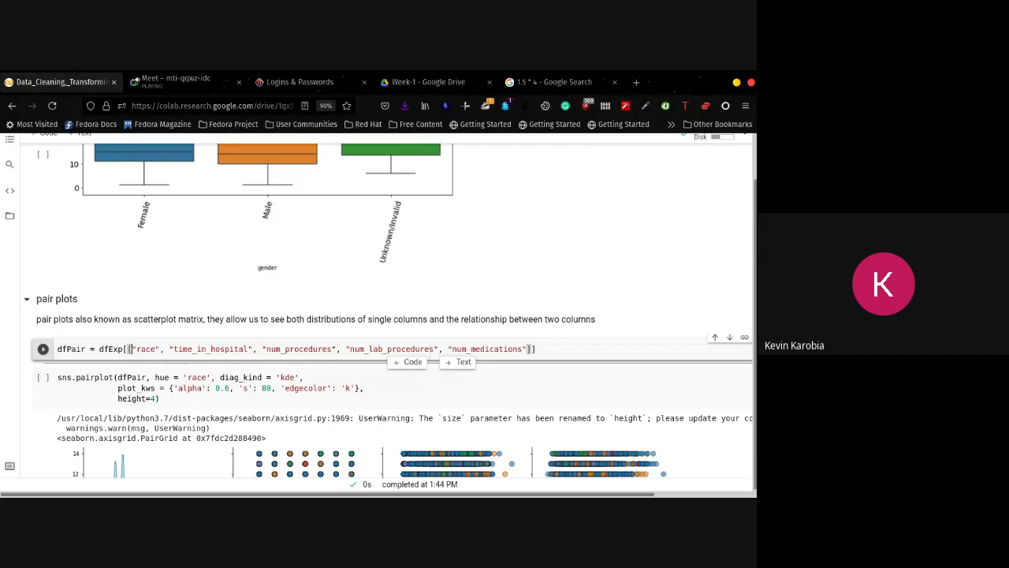
scroll(432, 195, down, 3)
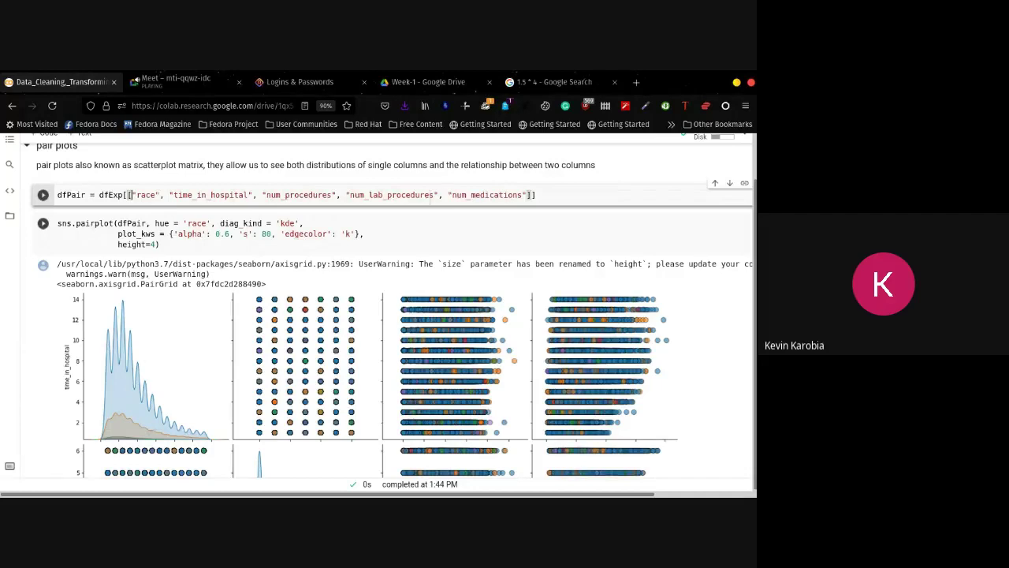
scroll(378, 371, down, 3)
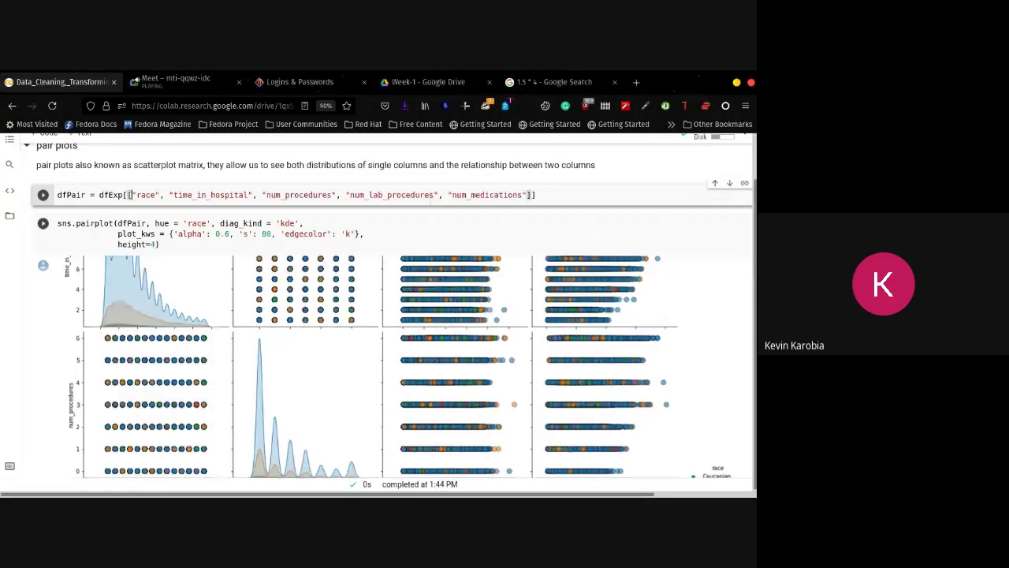
scroll(379, 316, down, 5)
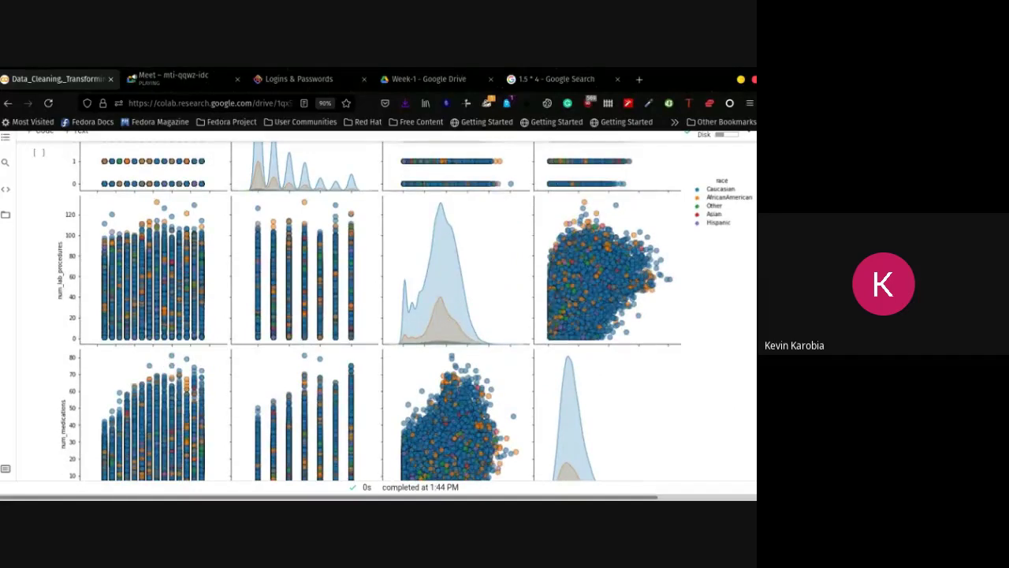
Switch to the Google Meet call to see the new question about using multiple predictor variables.
key(ctrl+Tab)
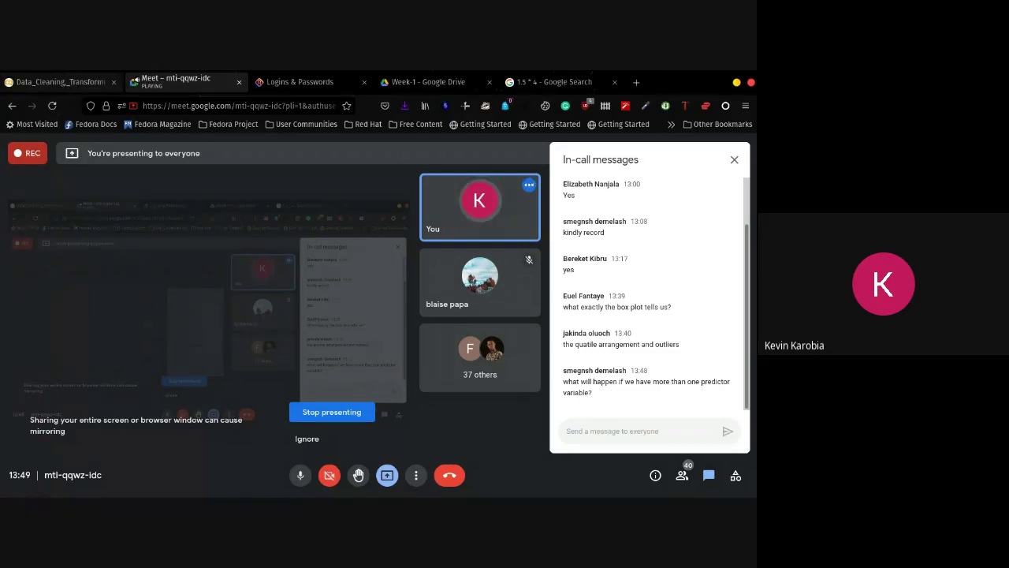
key(ctrl+Page_Up)
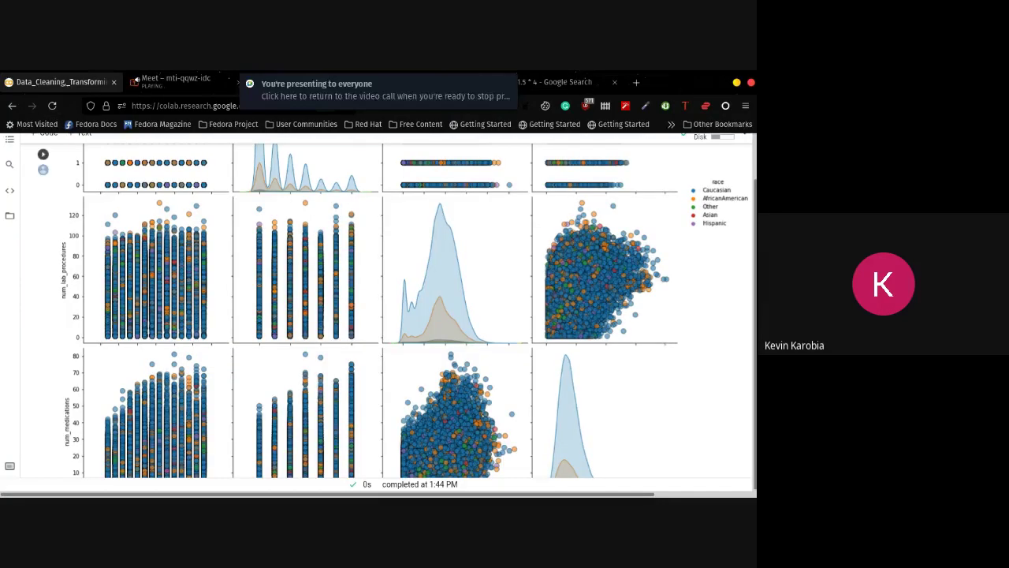
scroll(379, 308, up, 3)
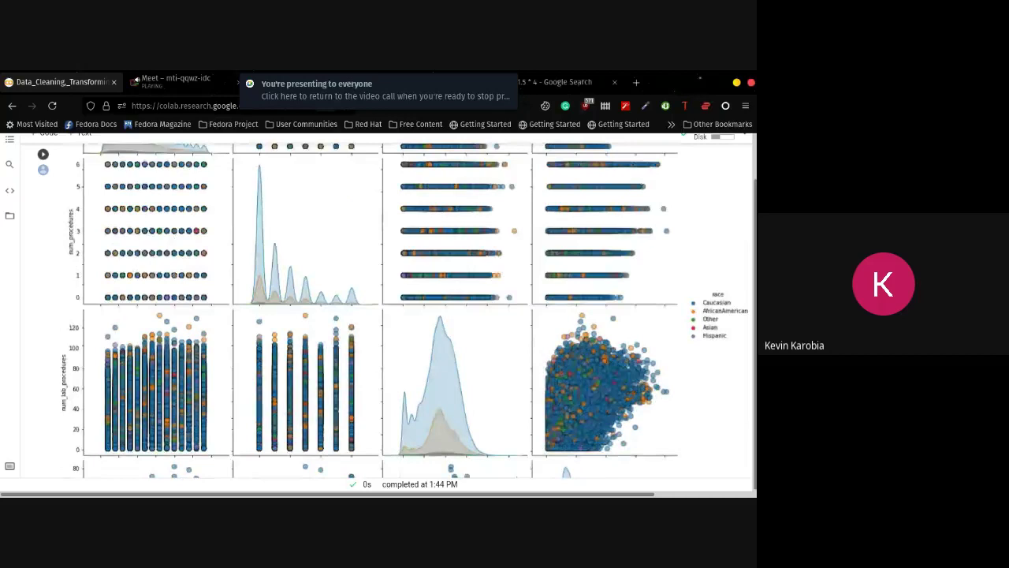
scroll(378, 308, up, 3)
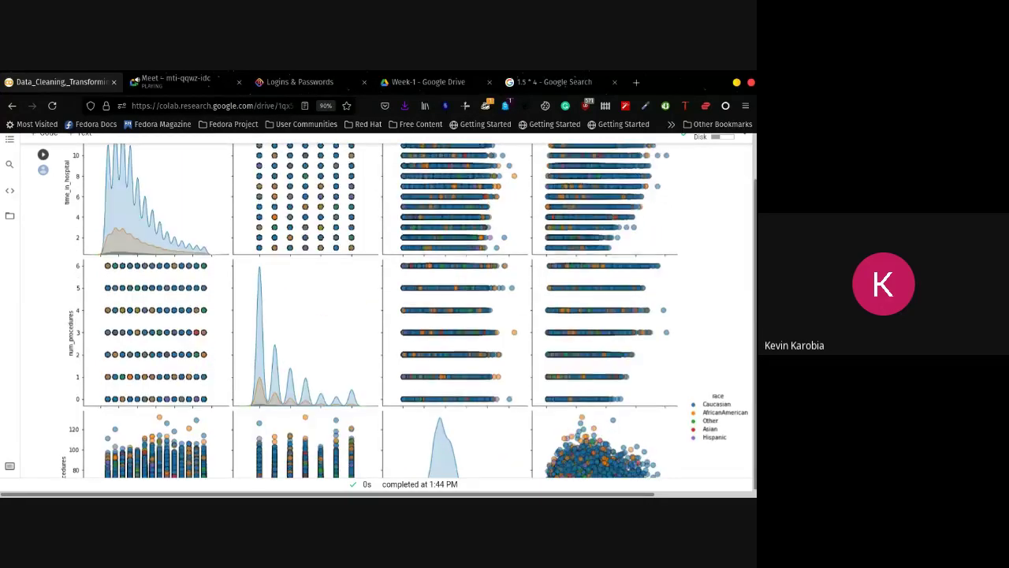
scroll(379, 308, up, 3)
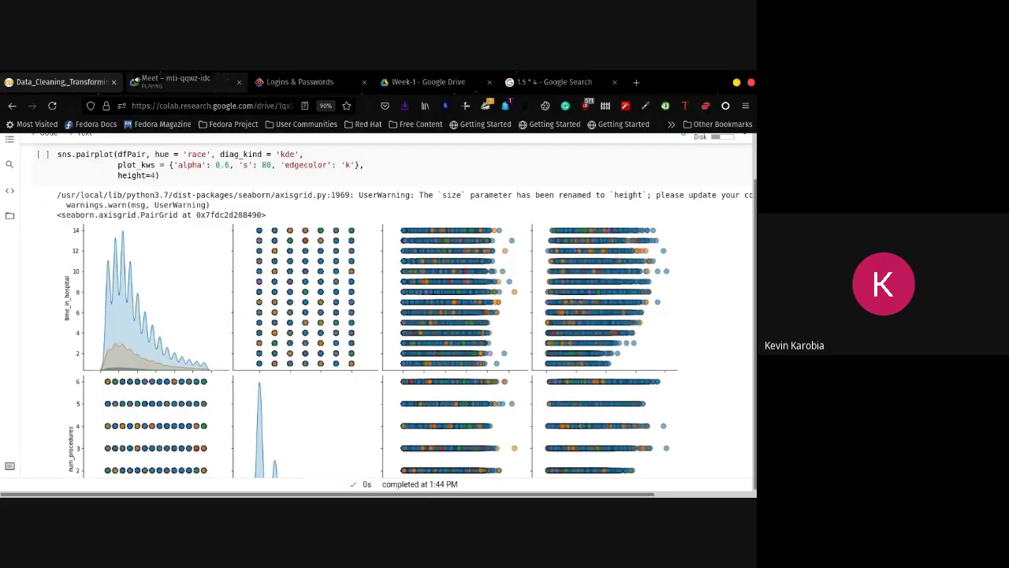
click(175, 81)
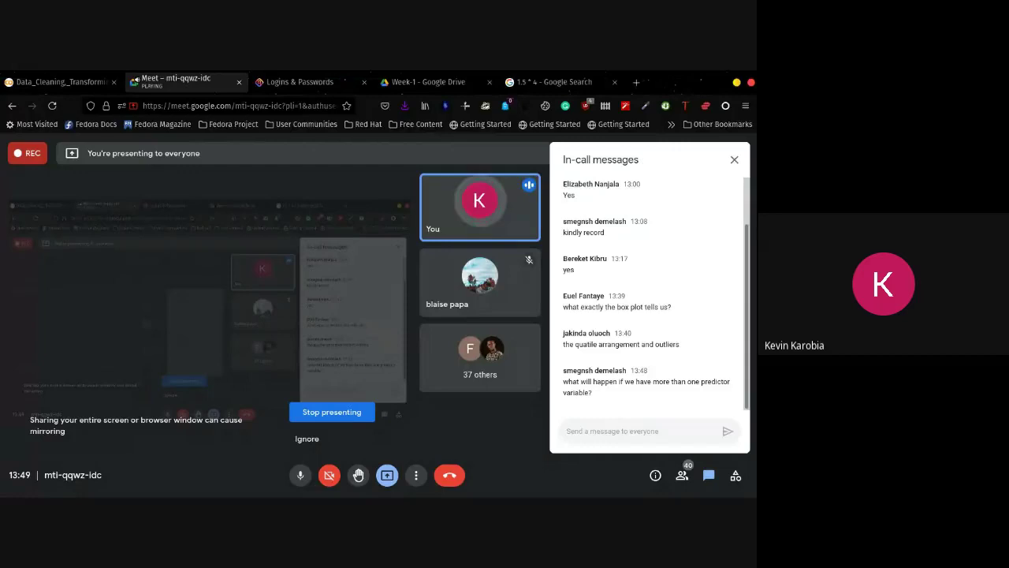